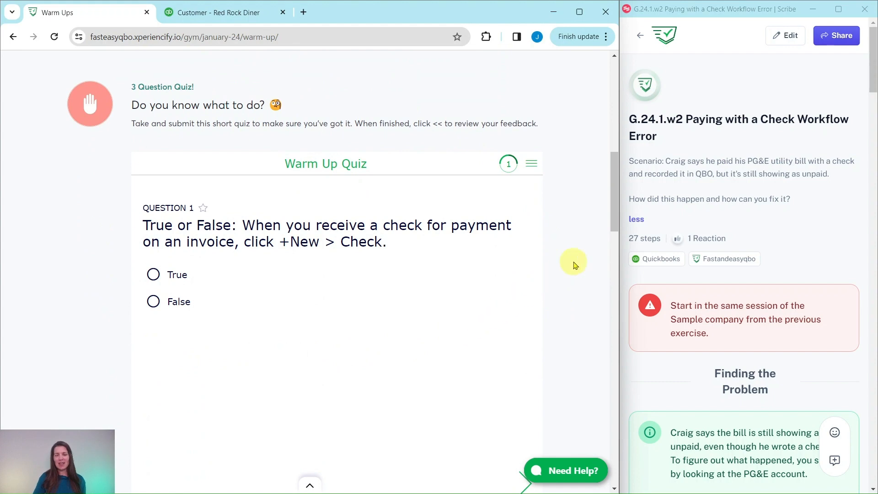
Step: Review the warm-up exercises and the scenario in the G.24.1.w2 Paying with a Check Workflow Error guide
scroll(569, 260, up, 1)
scroll(567, 260, down, 10)
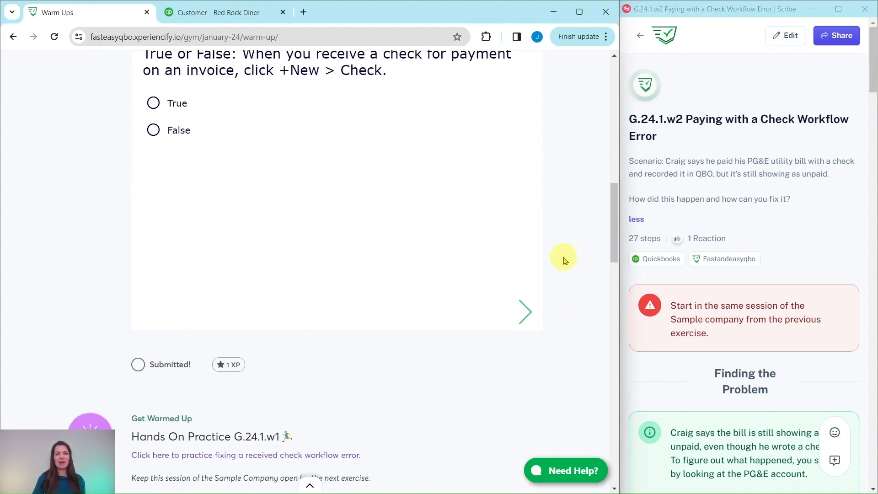
scroll(564, 260, down, 5)
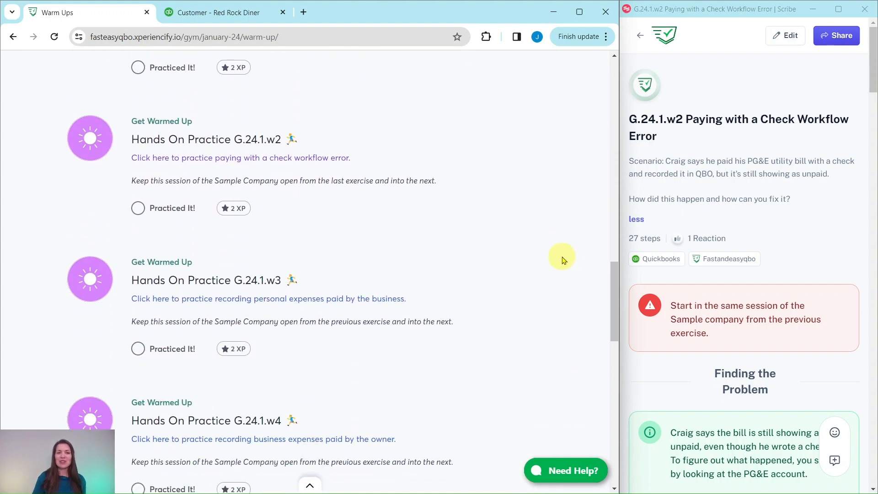
scroll(564, 260, down, 7)
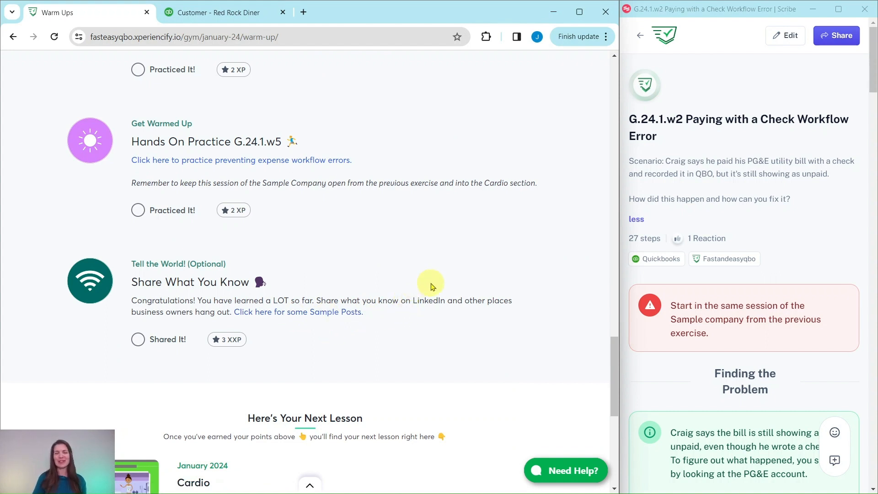
scroll(413, 280, up, 8)
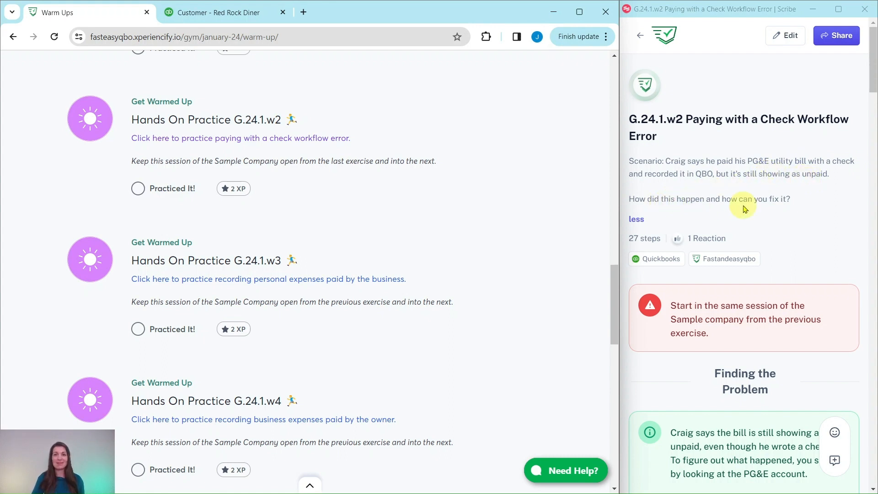
scroll(781, 206, down, 4)
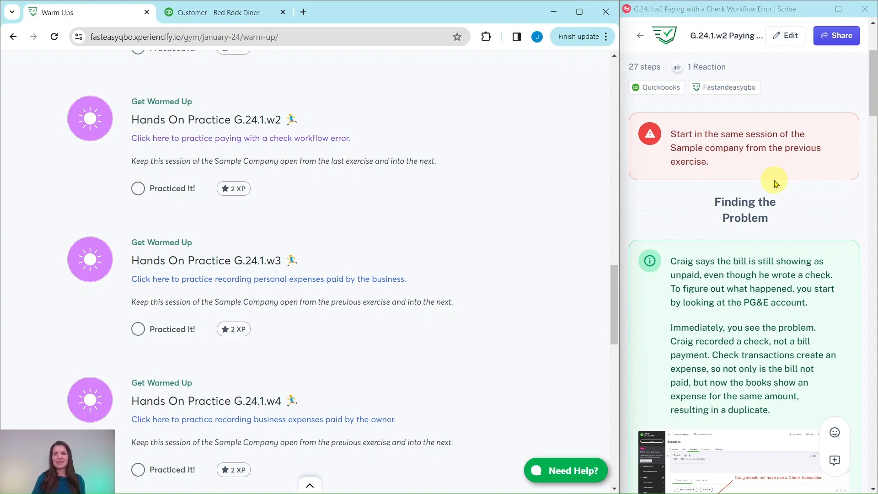
scroll(776, 183, down, 3)
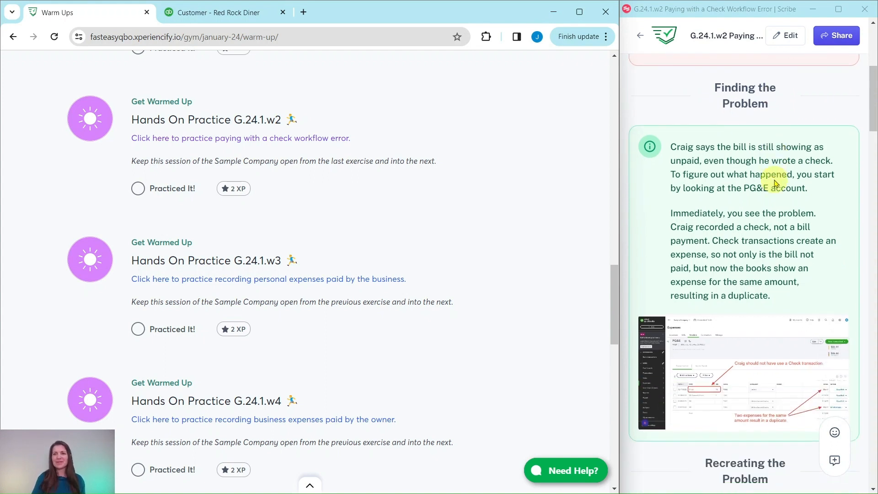
Step: Switch to the QuickBooks sample company and examine the annotated PG&E screenshot in the guide's Finding the Problem section
click(224, 17)
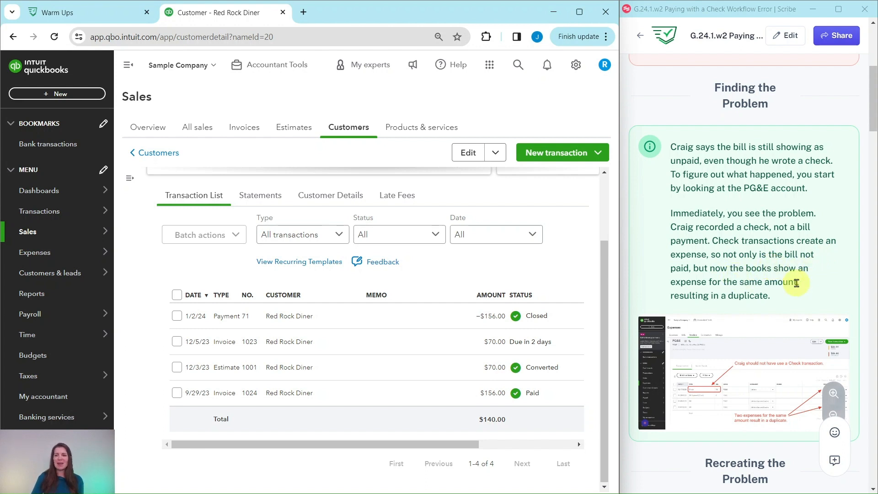
scroll(798, 285, down, 3)
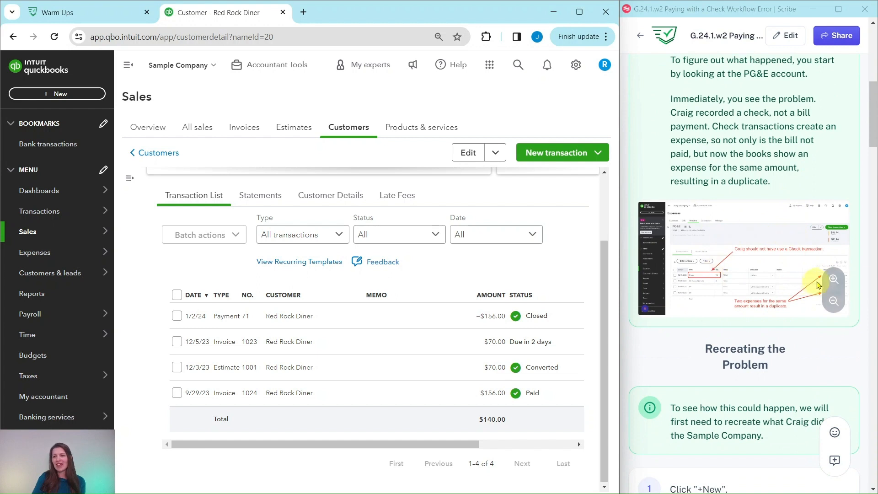
click(833, 280)
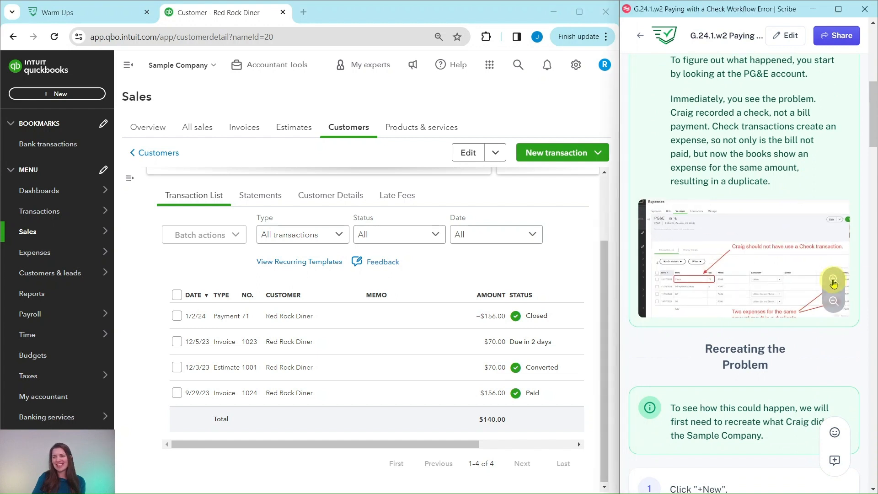
click(833, 303)
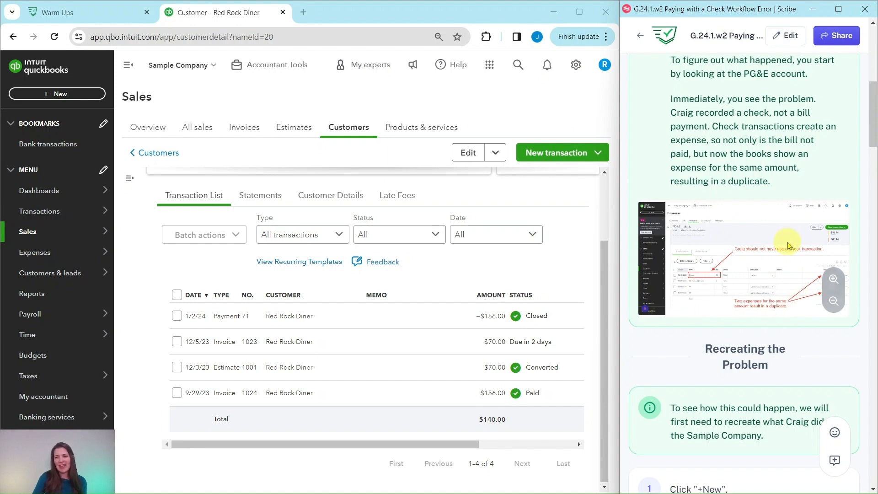
scroll(788, 246, down, 5)
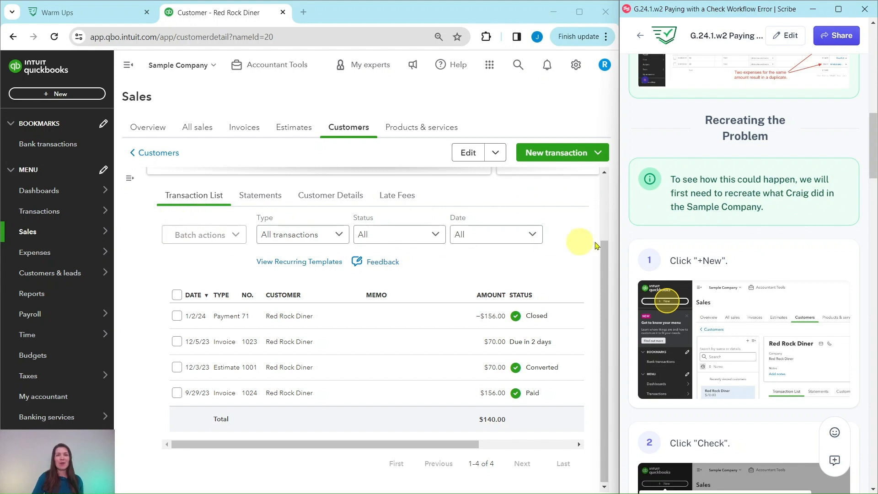
Step: Create a new check in the sample company with PG&E as the payee
scroll(736, 245, down, 3)
scroll(741, 232, down, 2)
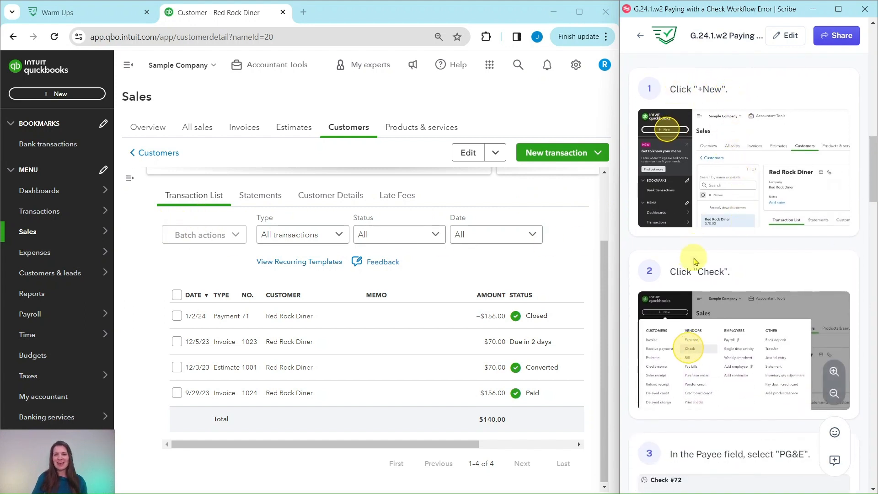
click(56, 95)
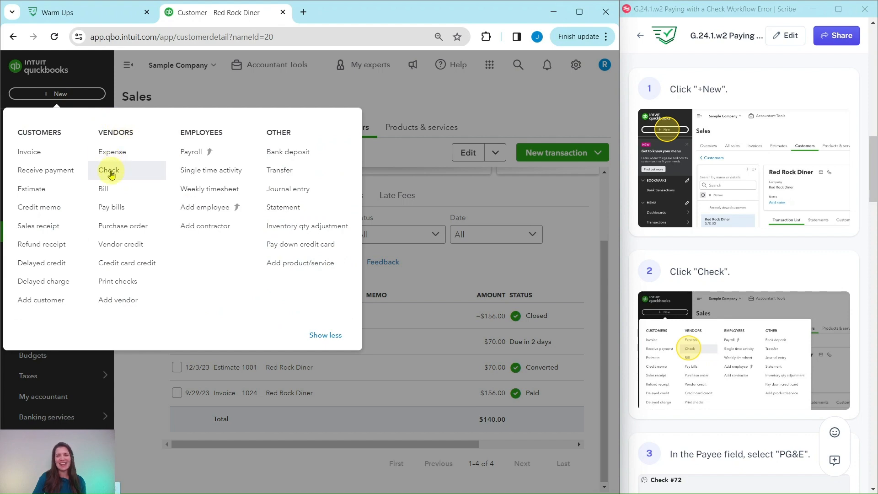
click(110, 173)
scroll(797, 284, down, 6)
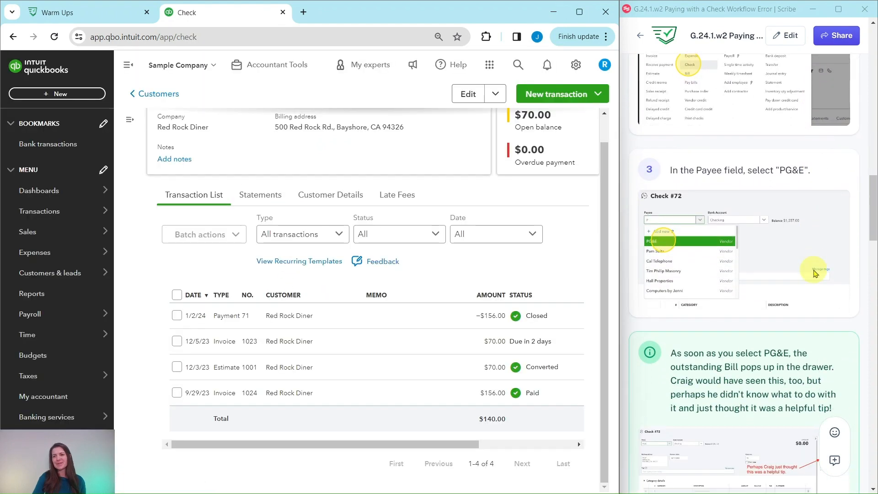
scroll(815, 273, down, 1)
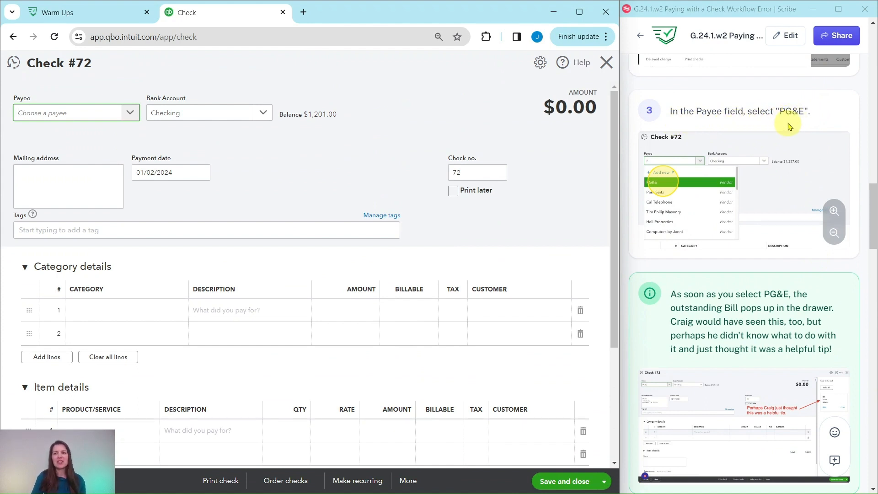
click(131, 114)
scroll(109, 157, down, 10)
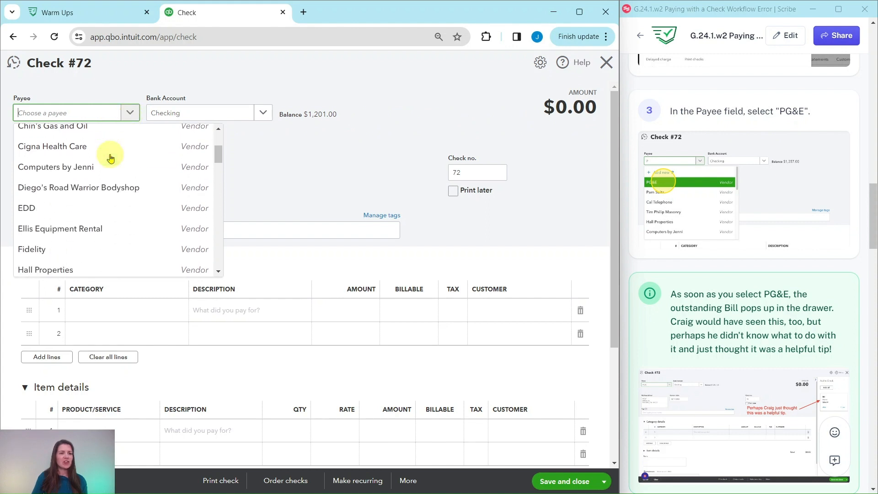
scroll(110, 157, up, 1)
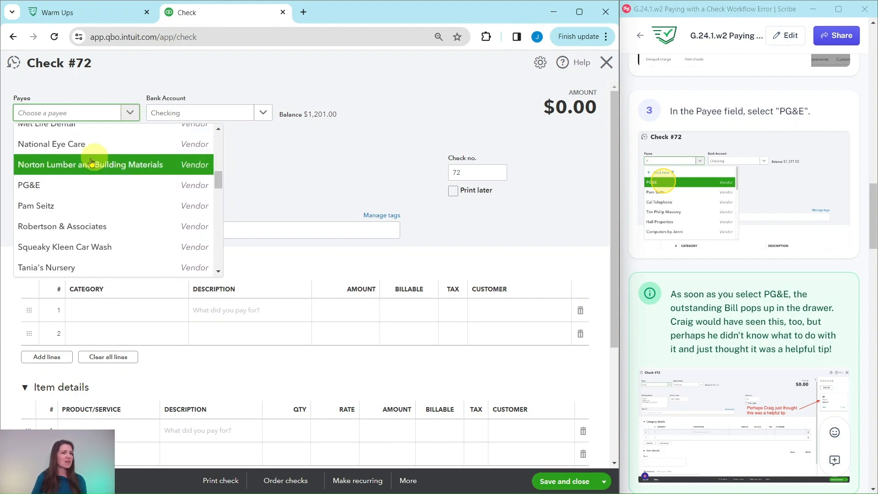
click(26, 187)
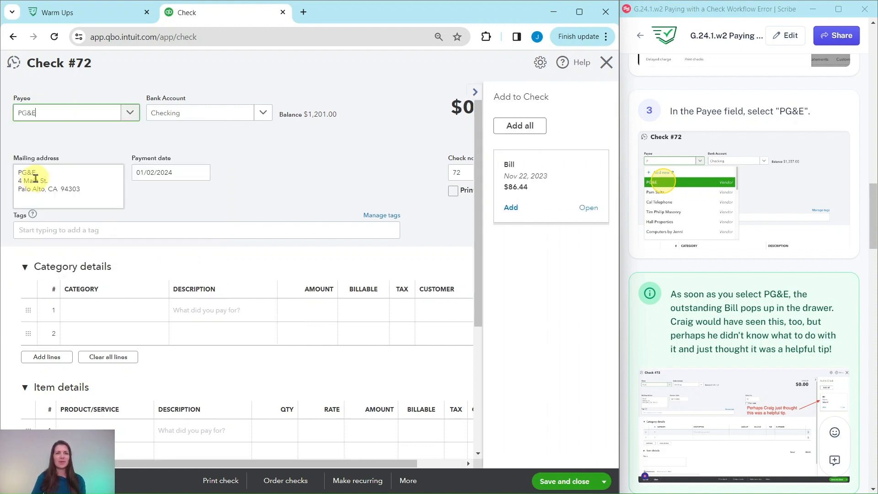
scroll(418, 176, down, 1)
scroll(304, 154, up, 1)
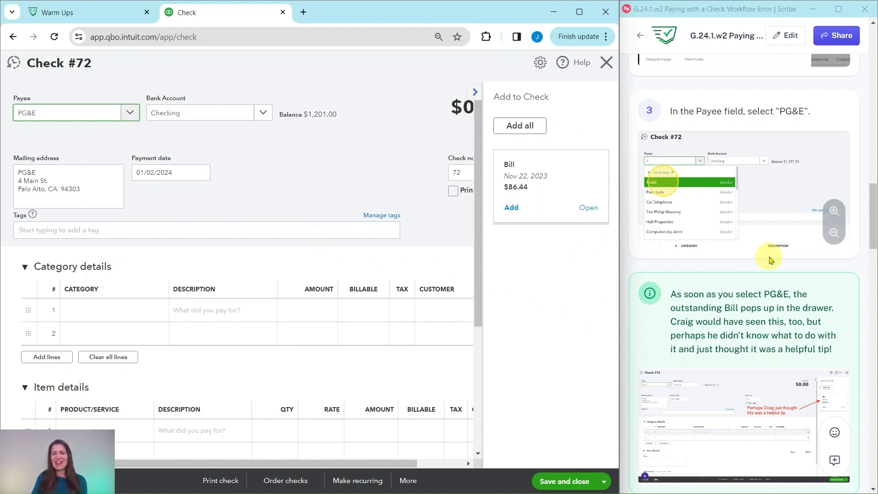
Step: Assign the Utilities expense category to the first category line of the PG&E check
scroll(708, 260, down, 7)
scroll(761, 259, down, 1)
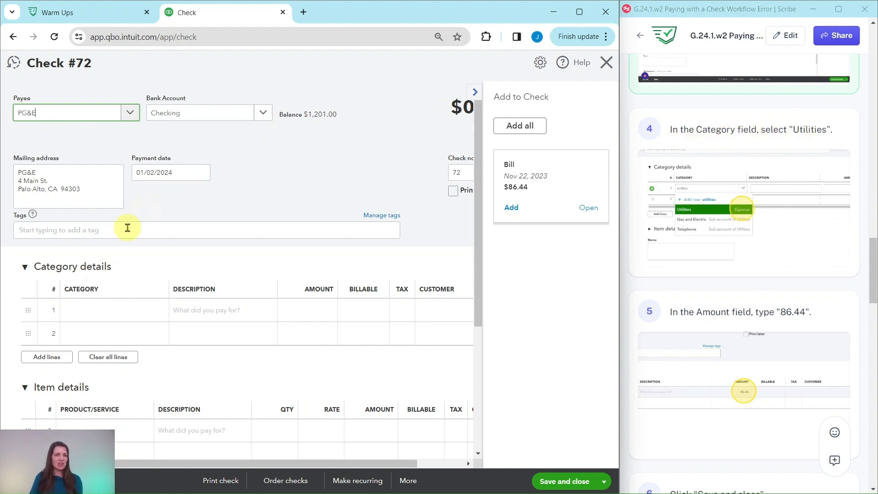
click(97, 310)
click(115, 309)
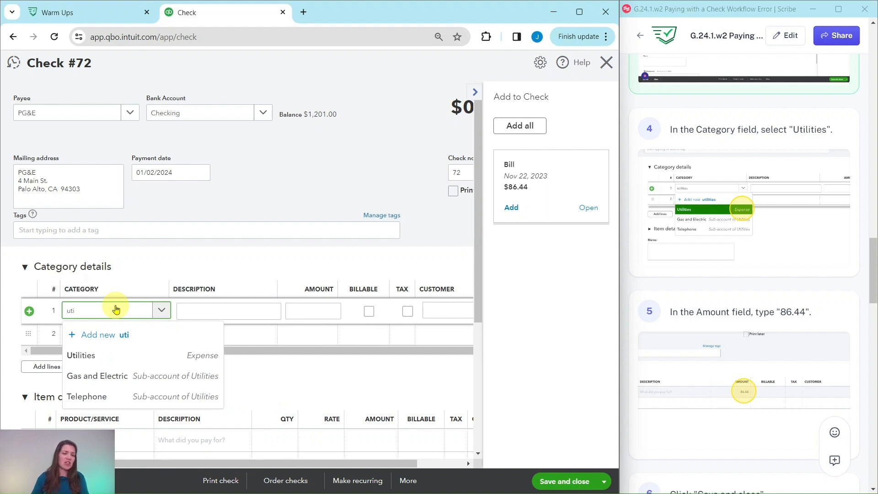
click(81, 358)
Step: Set the Utilities line's amount to 86.44, and save and close the check
scroll(94, 348, down, 3)
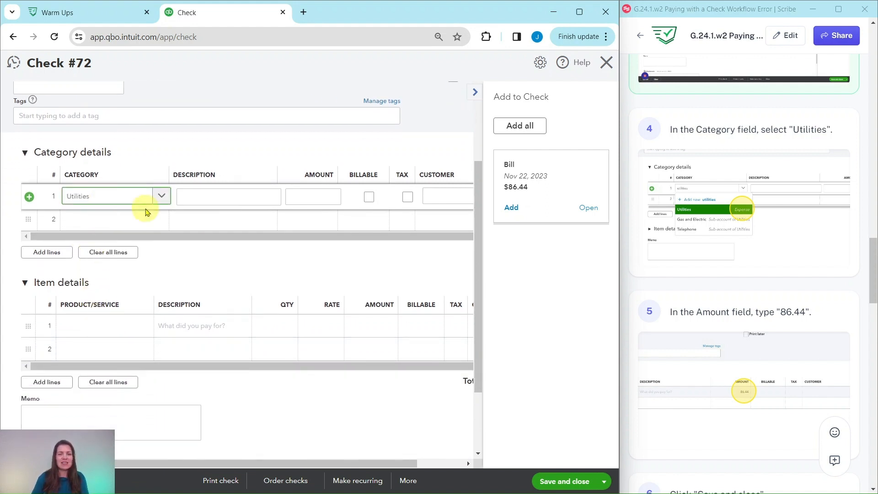
scroll(772, 261, down, 3)
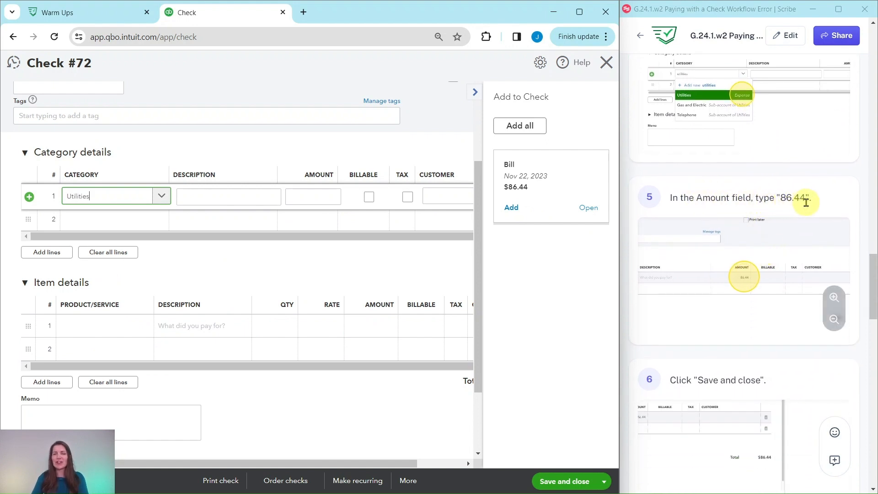
click(314, 195)
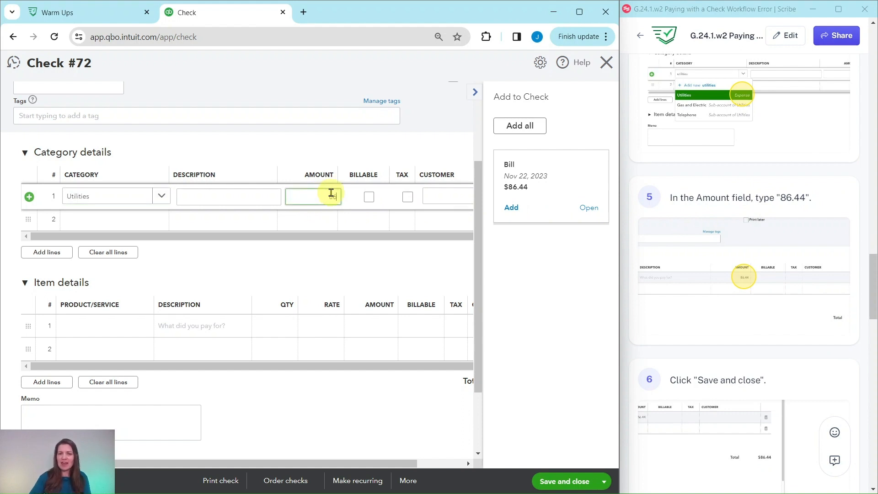
text(86.44)
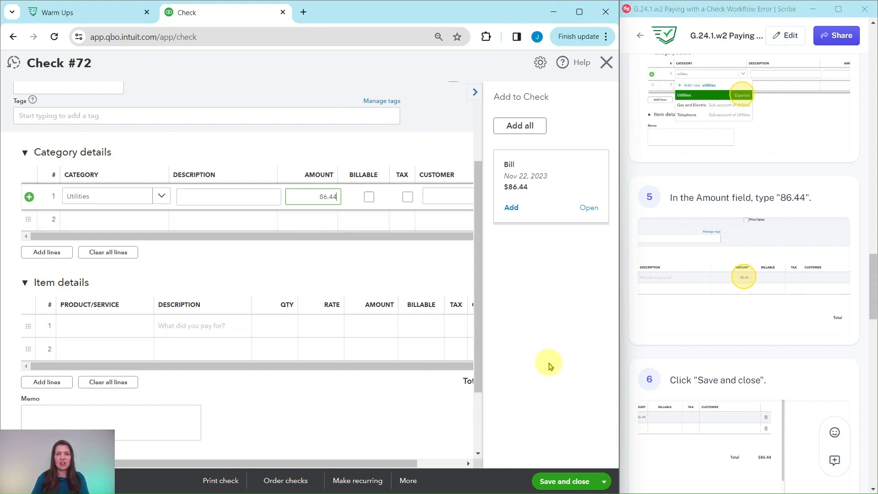
click(565, 483)
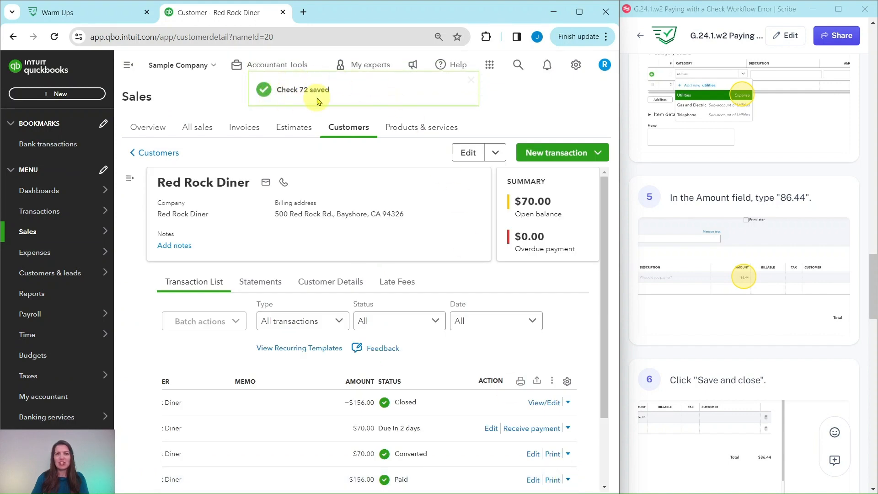
Step: Open the list of vendors in the Expenses area, following step 7 of the guide
scroll(754, 302, down, 3)
scroll(756, 307, down, 1)
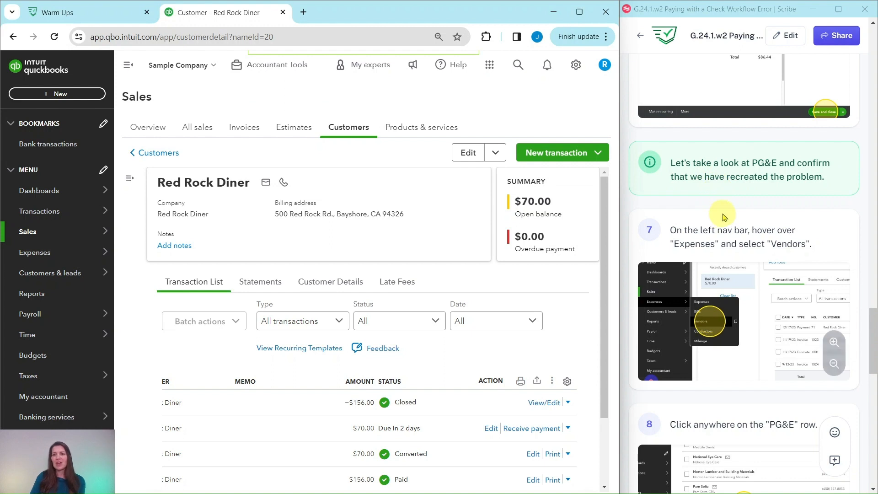
scroll(728, 229, down, 2)
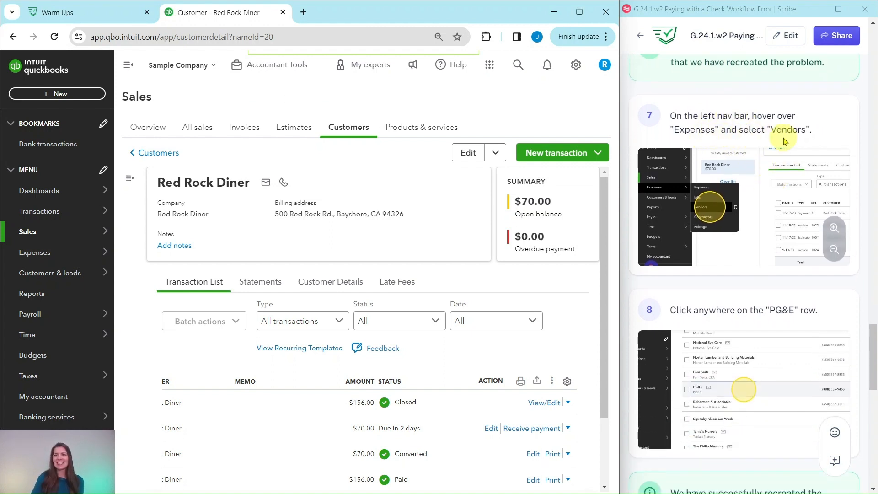
mouse_move(28, 253)
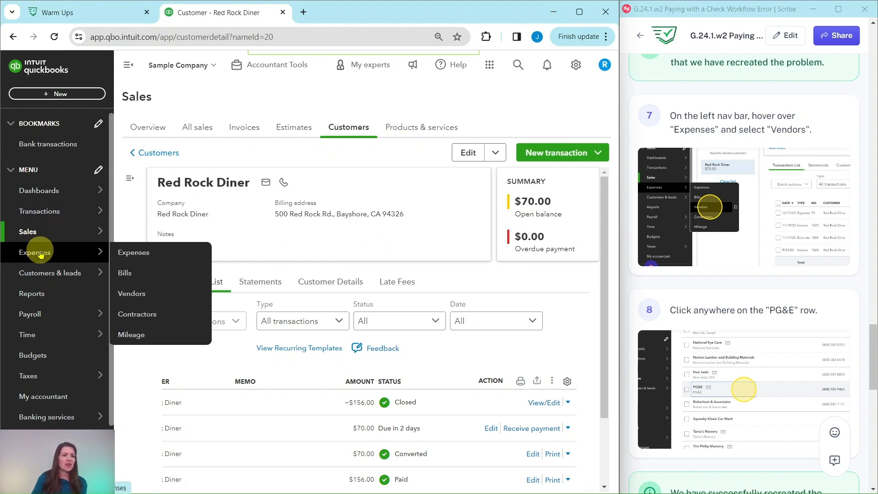
click(131, 295)
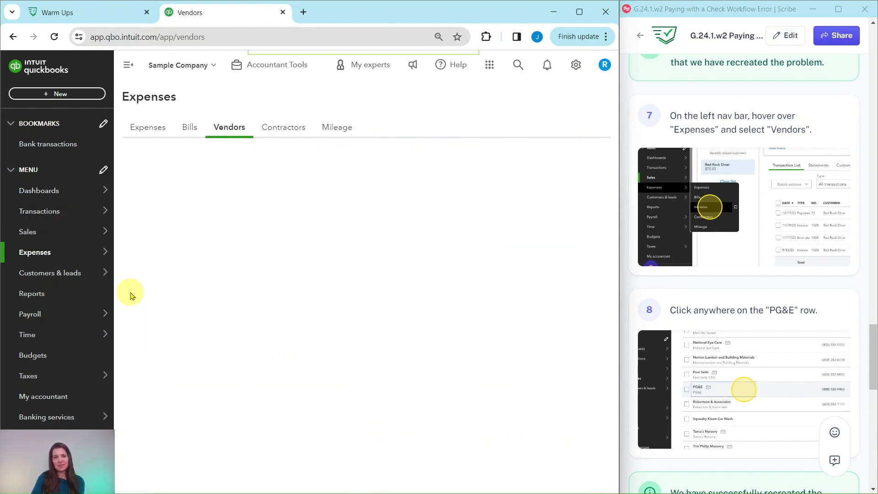
Step: Find PG&E in the vendor list and open its vendor record with the transaction list
scroll(315, 260, down, 6)
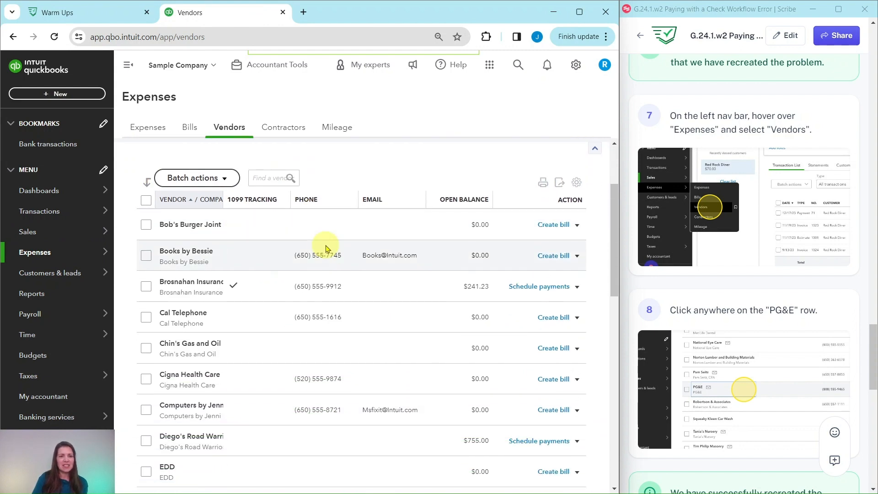
scroll(328, 249, down, 8)
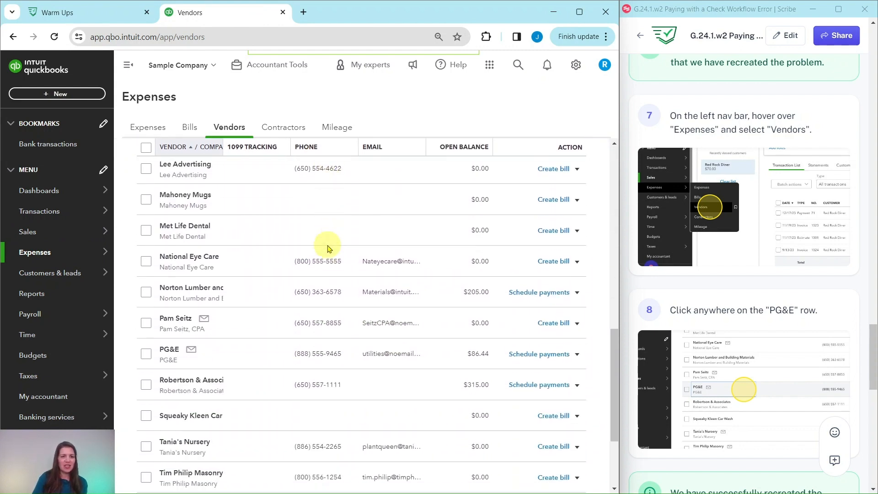
scroll(327, 248, down, 1)
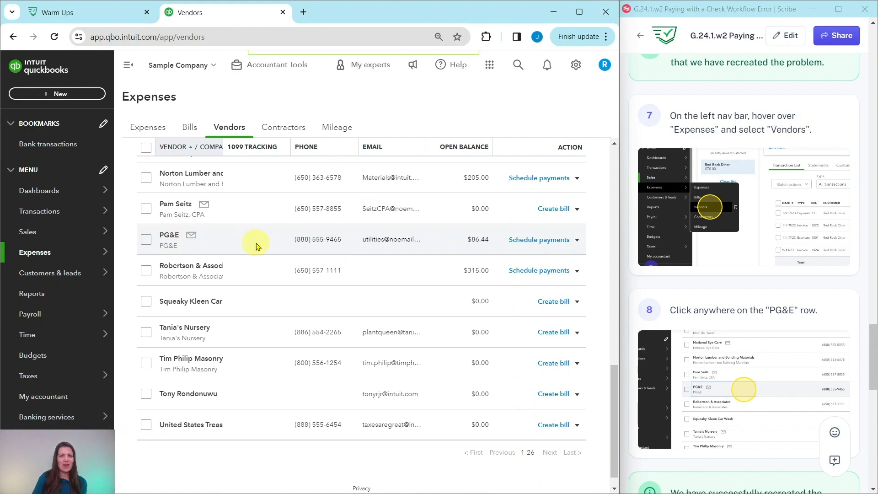
click(256, 245)
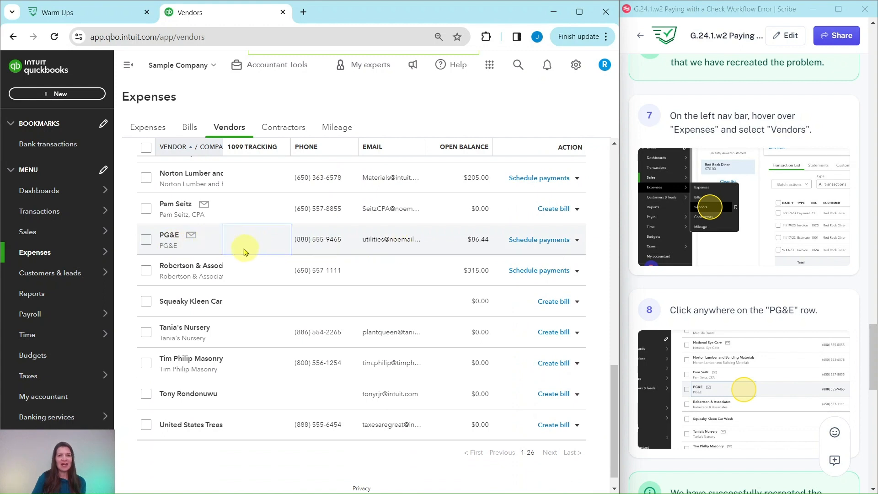
click(210, 250)
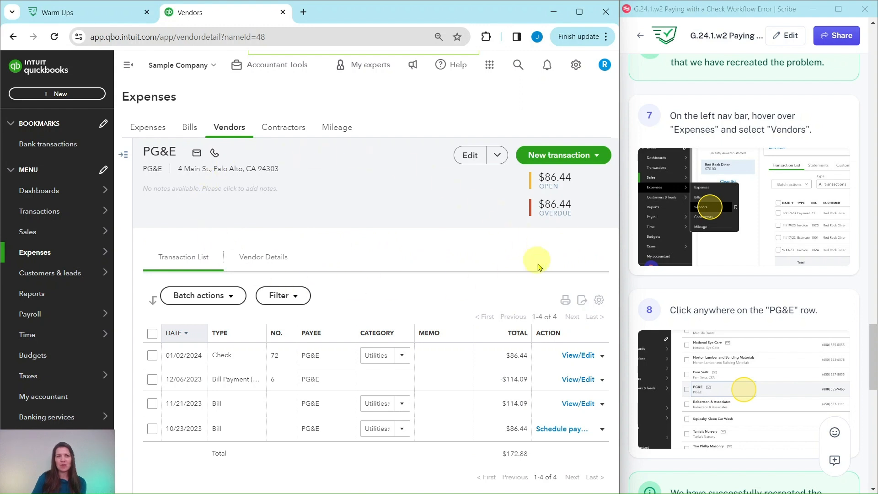
Step: Delete the incorrectly entered $86.44 check dated 01/02/2024 from PG&E's transaction list, confirming the deletion
scroll(771, 309, down, 8)
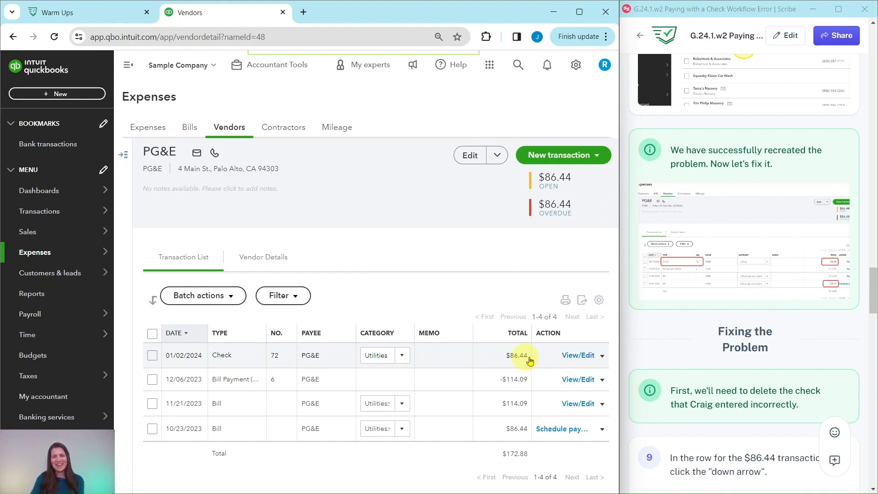
scroll(717, 348, down, 4)
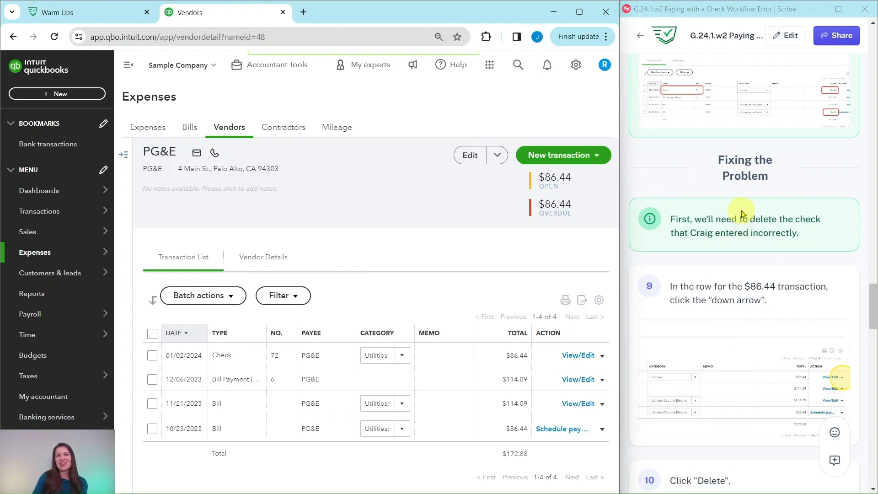
scroll(743, 215, down, 3)
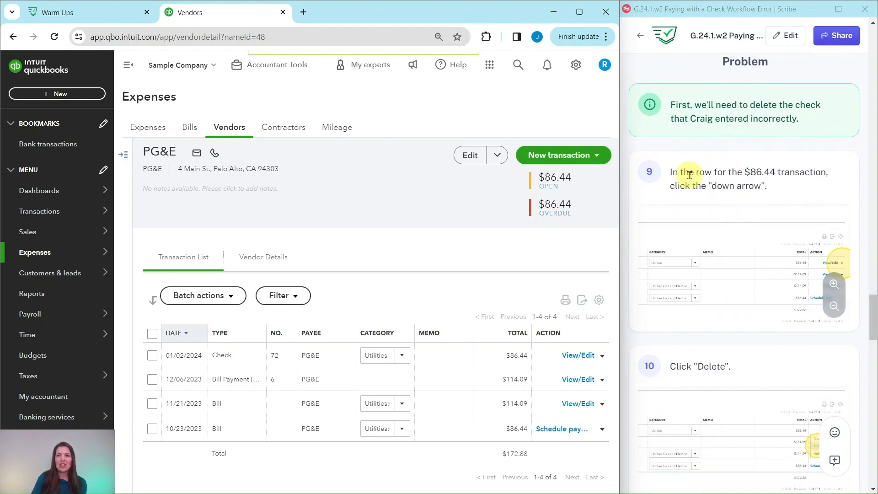
click(602, 357)
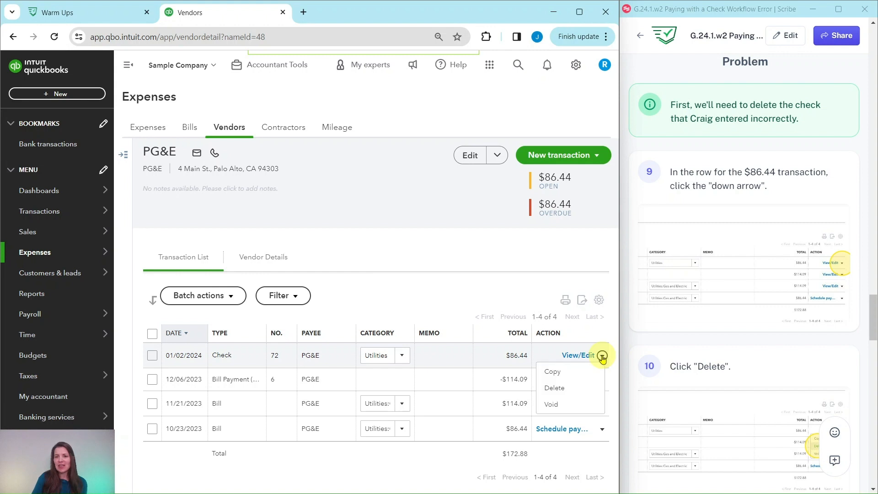
click(554, 390)
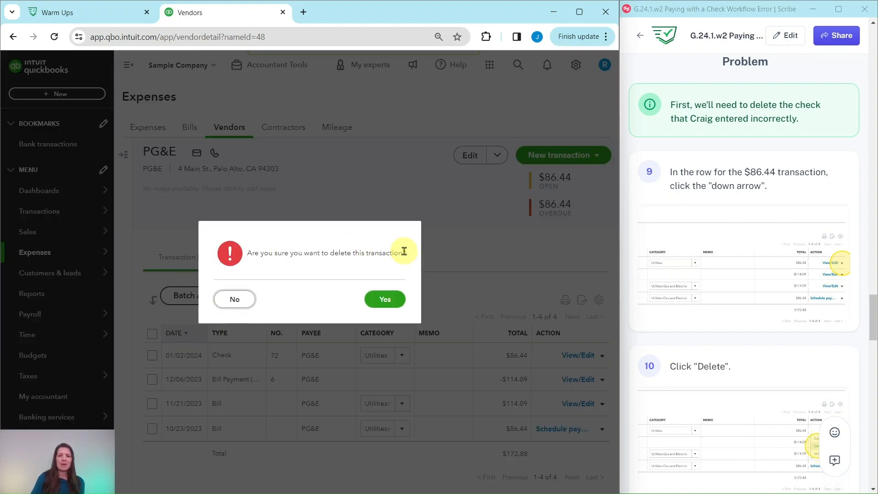
click(385, 300)
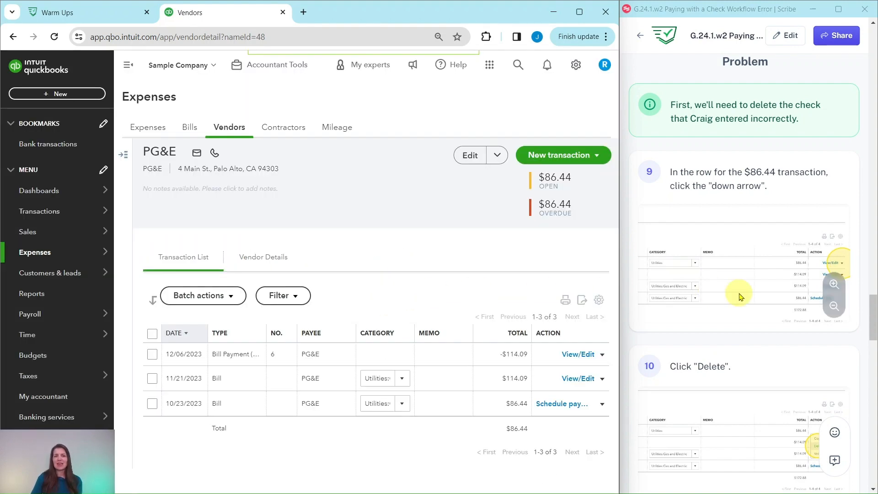
Step: Mark PG&E's open 10/23/2023 bill as paid to start a bill payment for it, following step 12 of the guide
scroll(741, 297, down, 5)
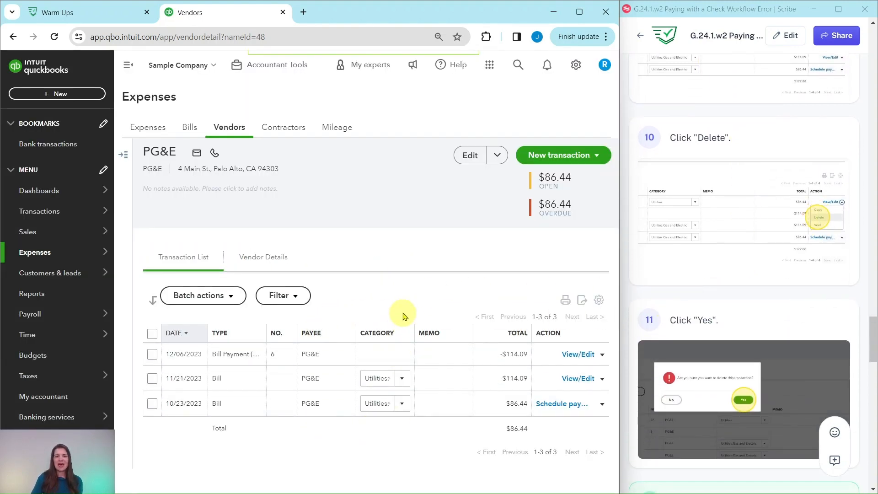
scroll(777, 295, down, 6)
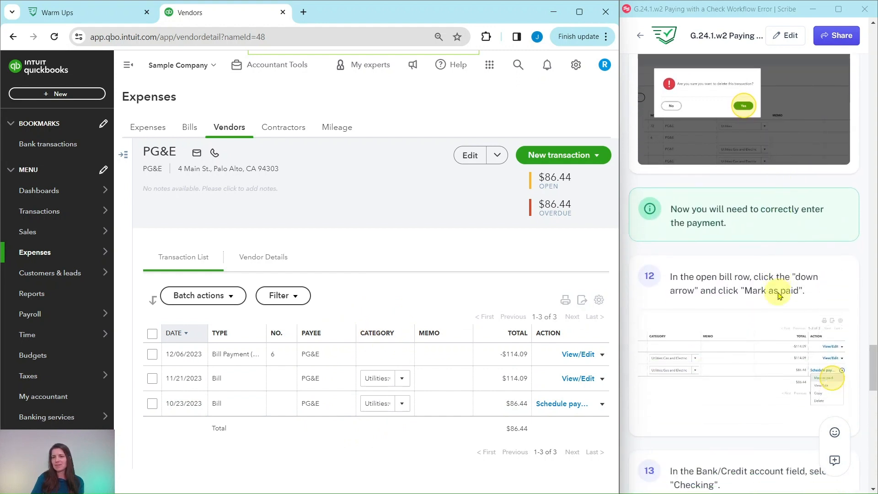
scroll(777, 295, down, 2)
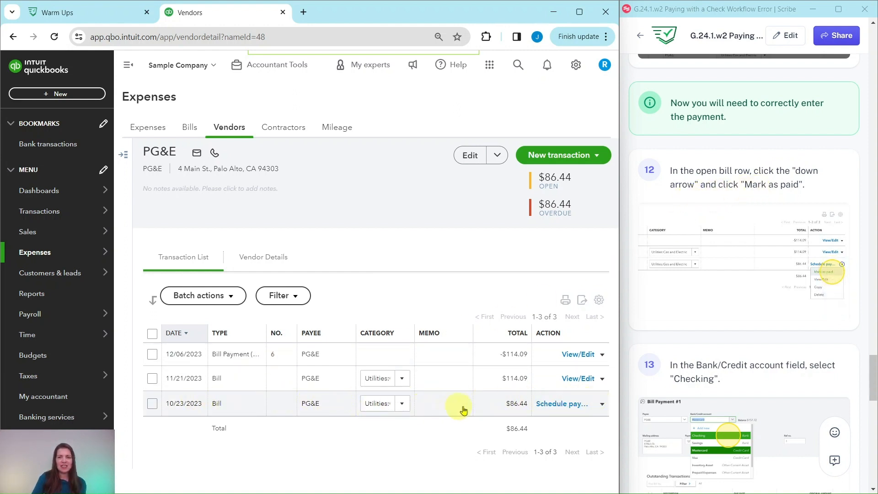
click(602, 406)
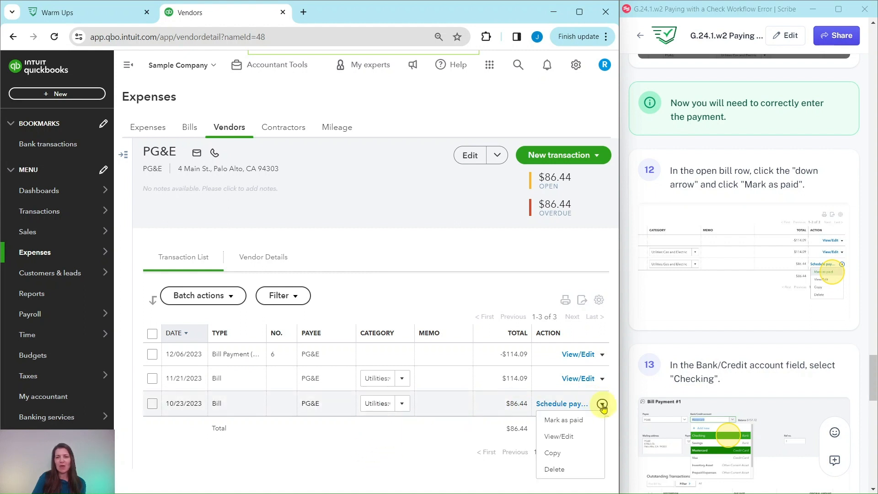
click(565, 421)
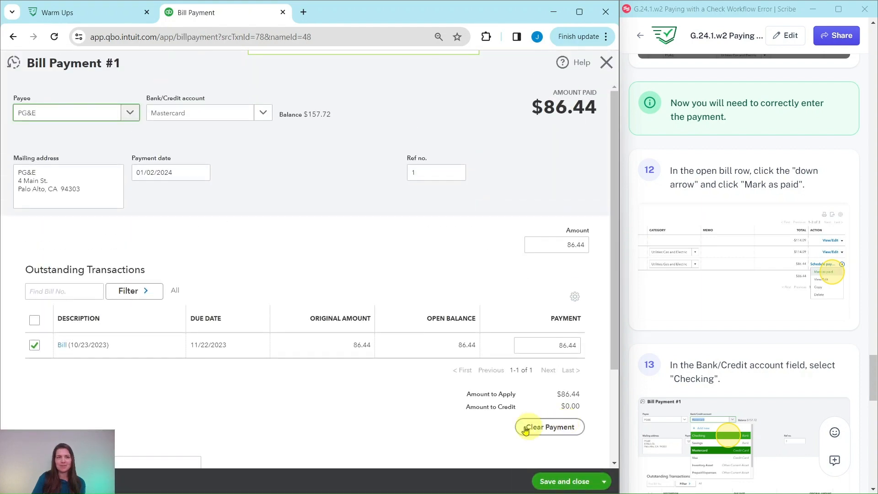
Step: Set the bank/credit account of the PG&E bill payment to Checking
scroll(774, 308, down, 2)
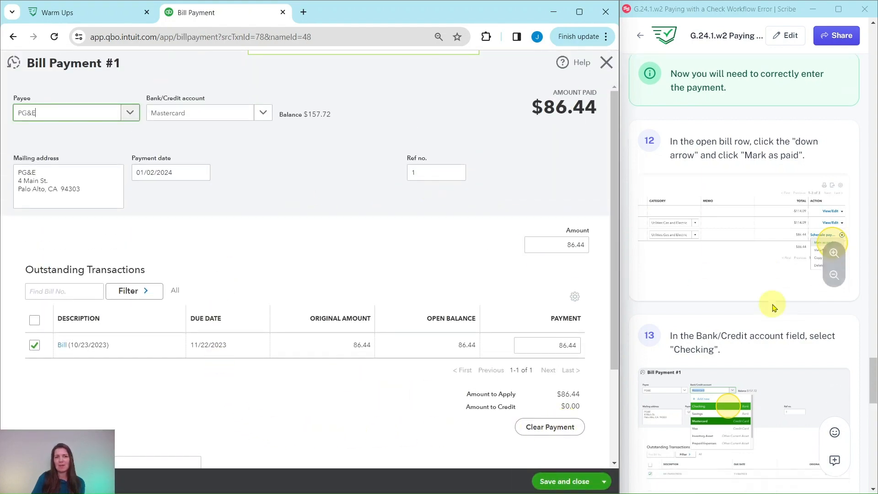
scroll(774, 308, down, 4)
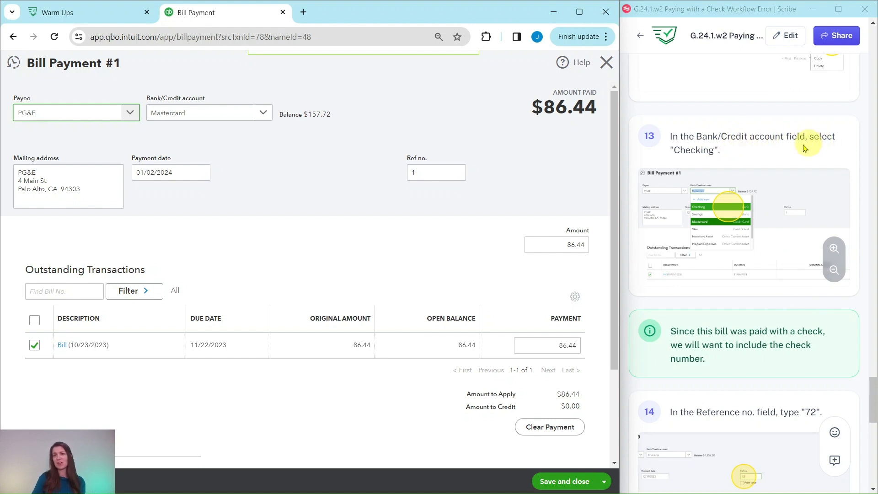
click(263, 114)
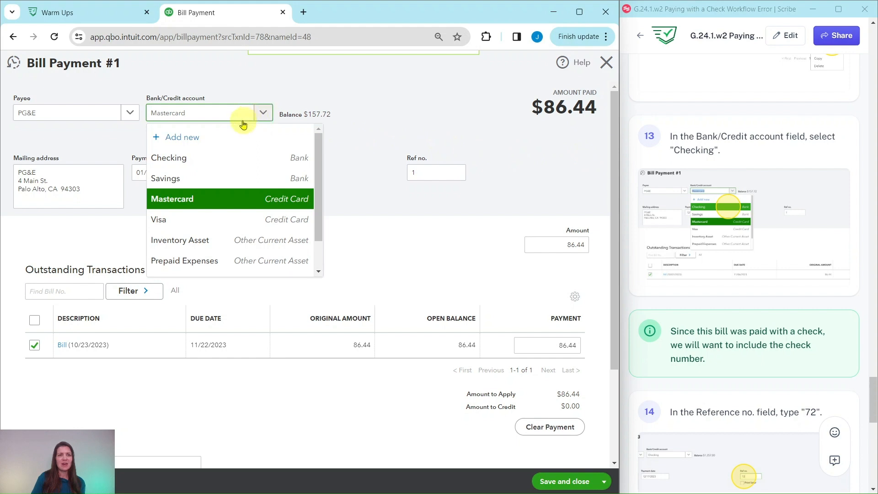
click(167, 158)
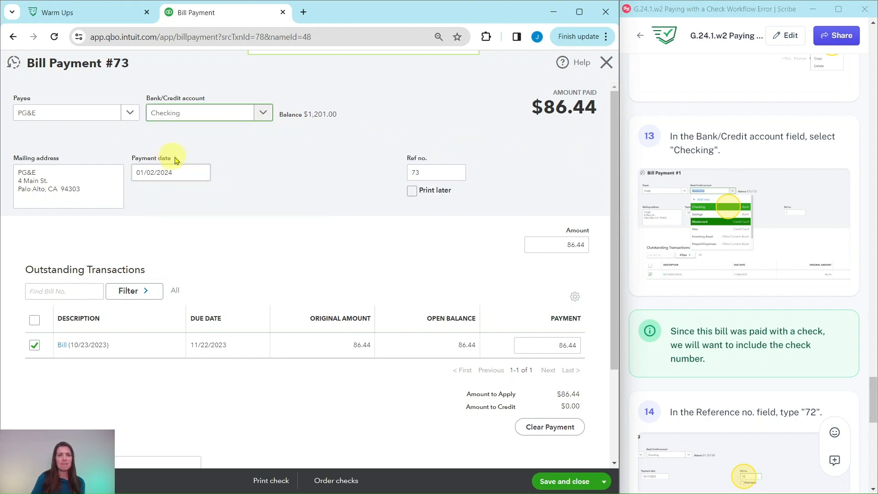
Step: Set the bill payment's reference number to 72, and save and close the payment
scroll(667, 329, down, 3)
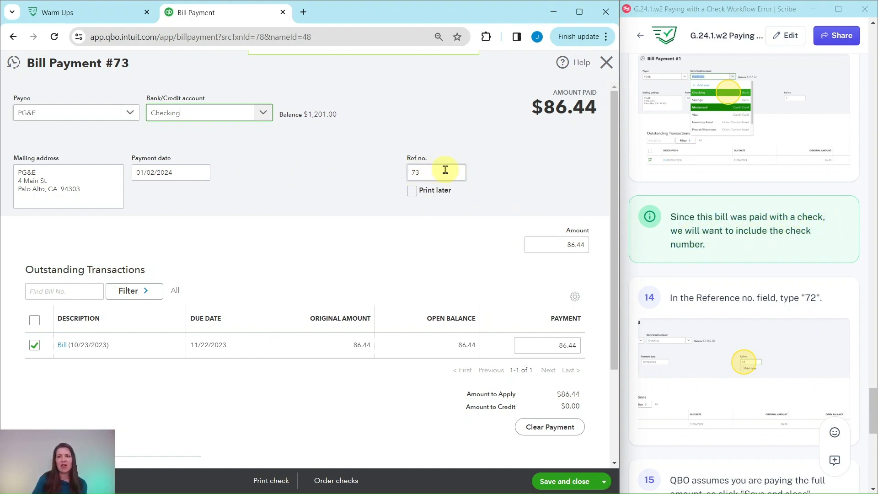
click(425, 171)
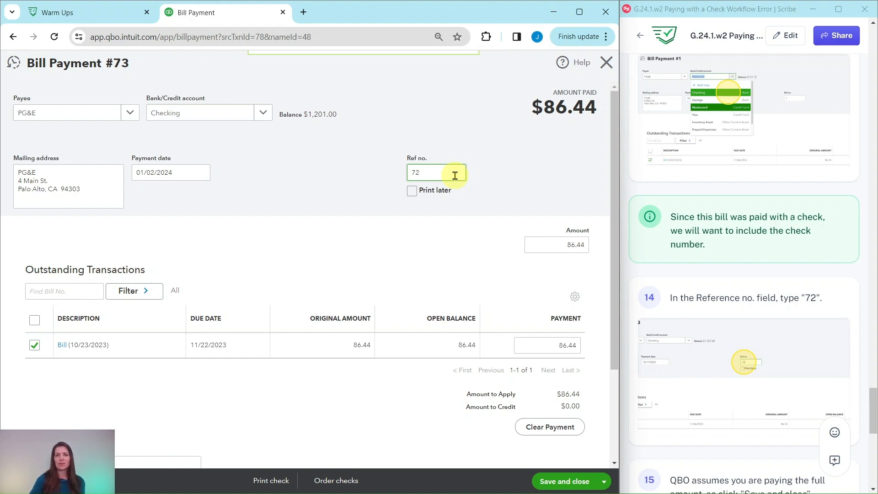
scroll(711, 229, down, 5)
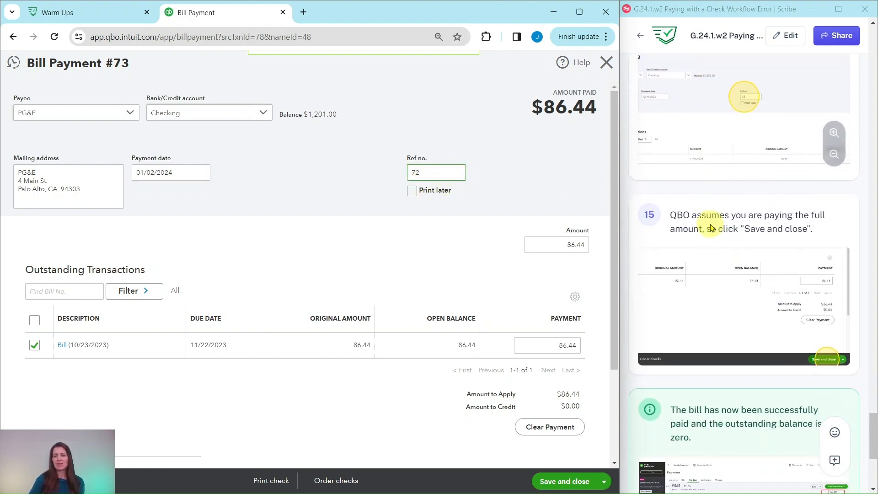
scroll(711, 228, down, 2)
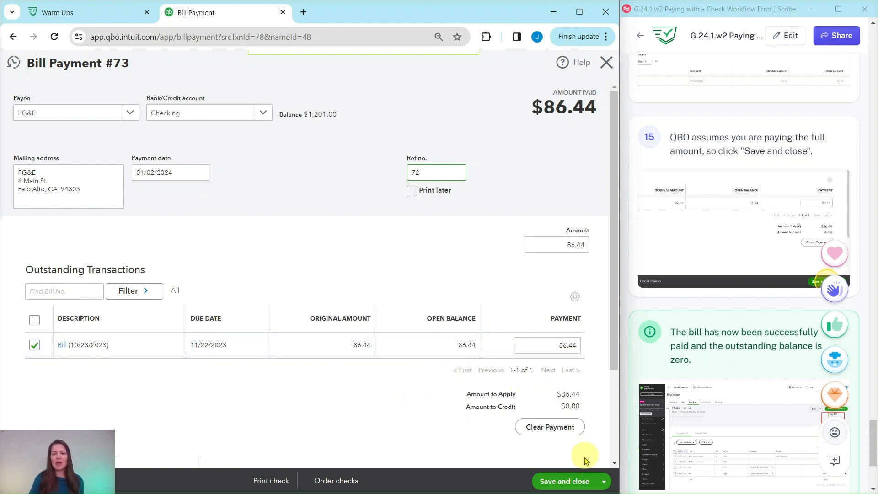
click(572, 480)
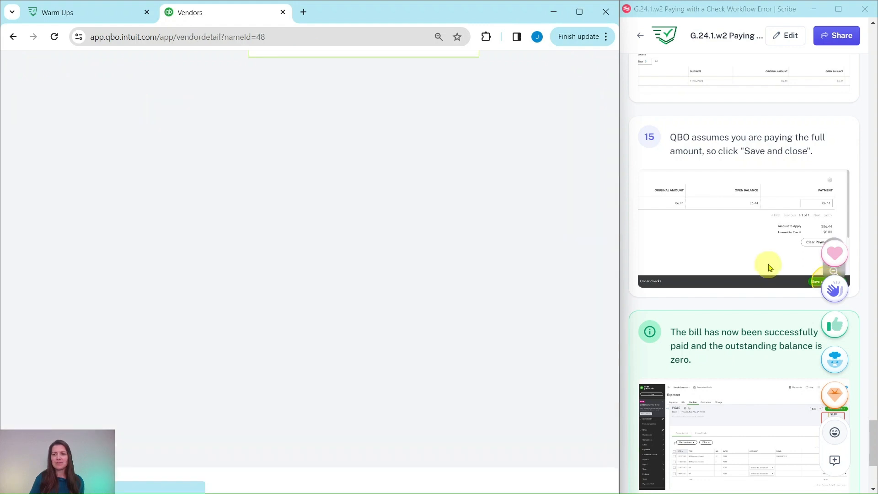
scroll(770, 256, down, 4)
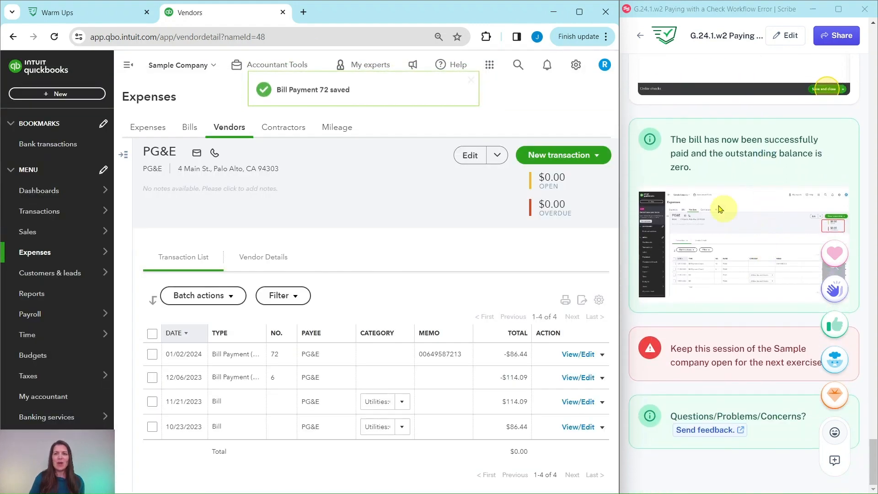